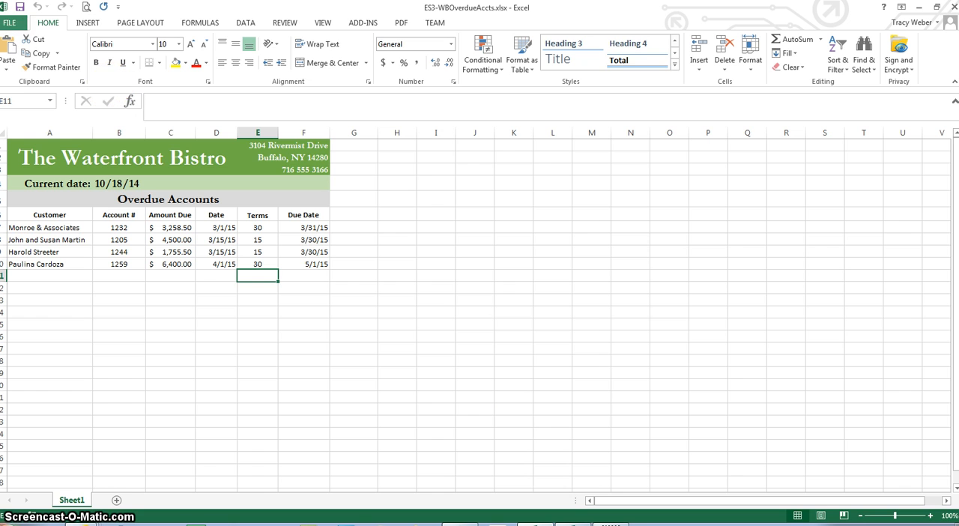
In the print settings, apply custom margins to the overdue accounts sheet with top and left both at 1.25 inches
click(10, 23)
click(30, 168)
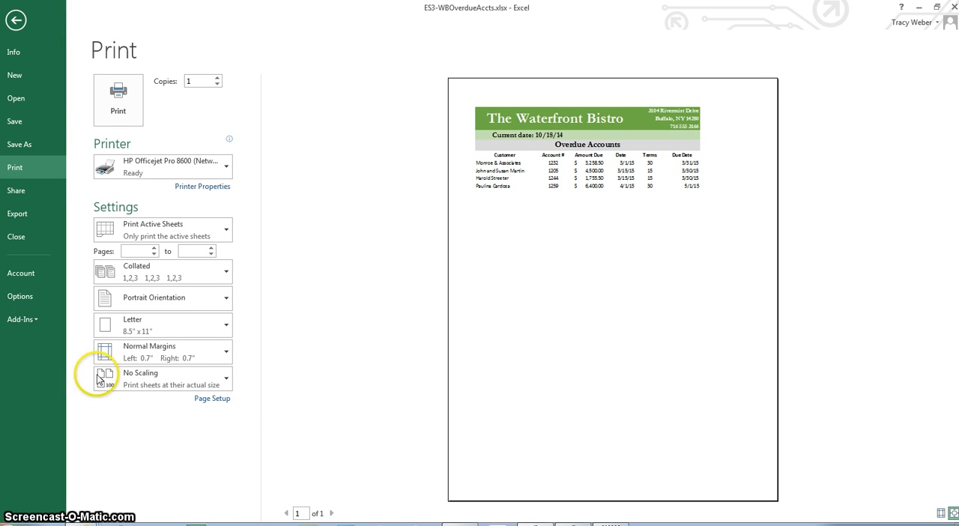
click(188, 358)
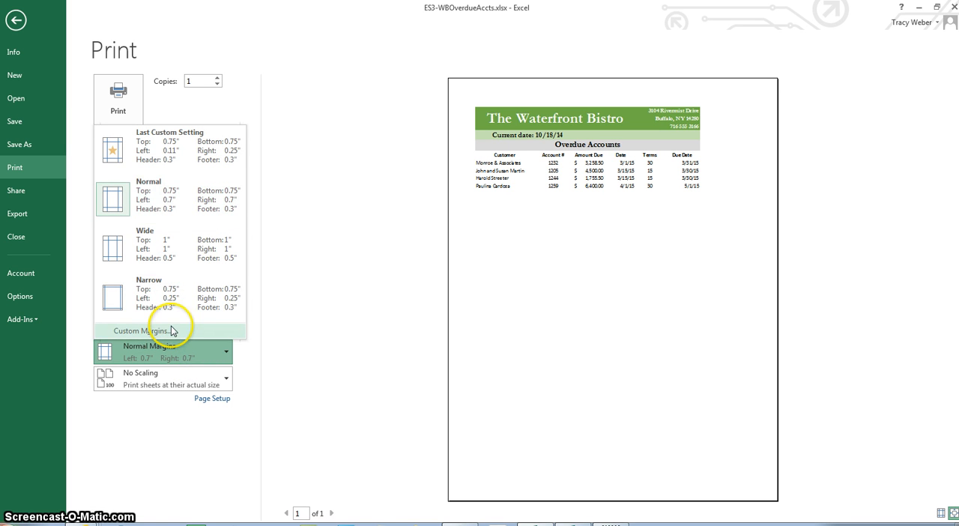
click(172, 327)
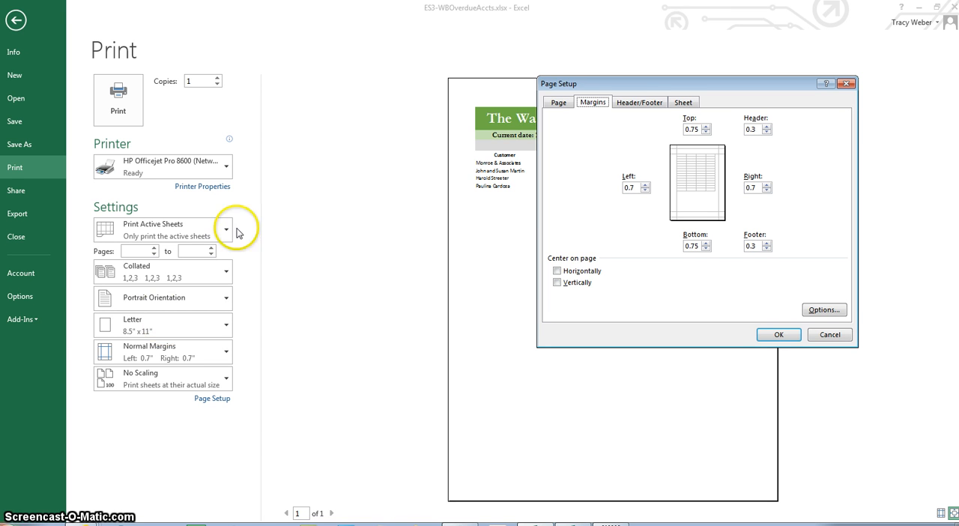
click(689, 130)
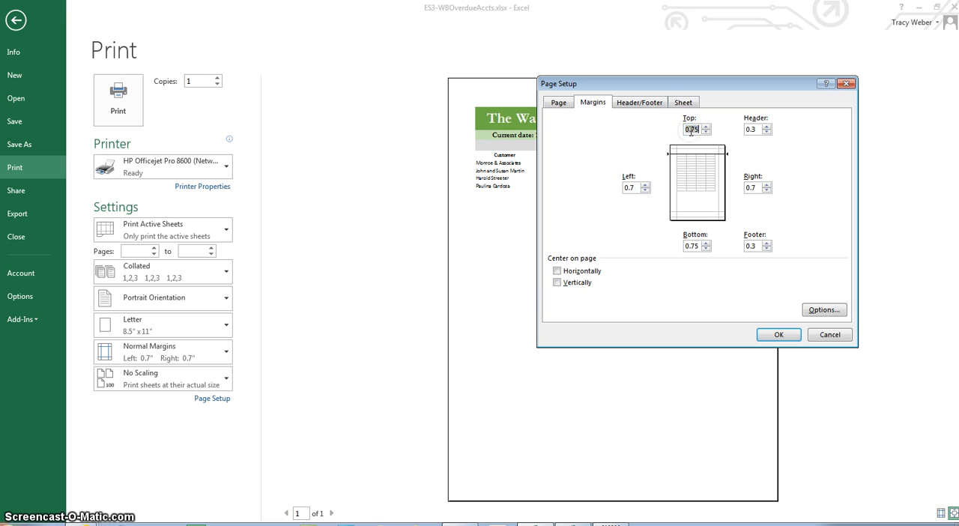
text(1.25)
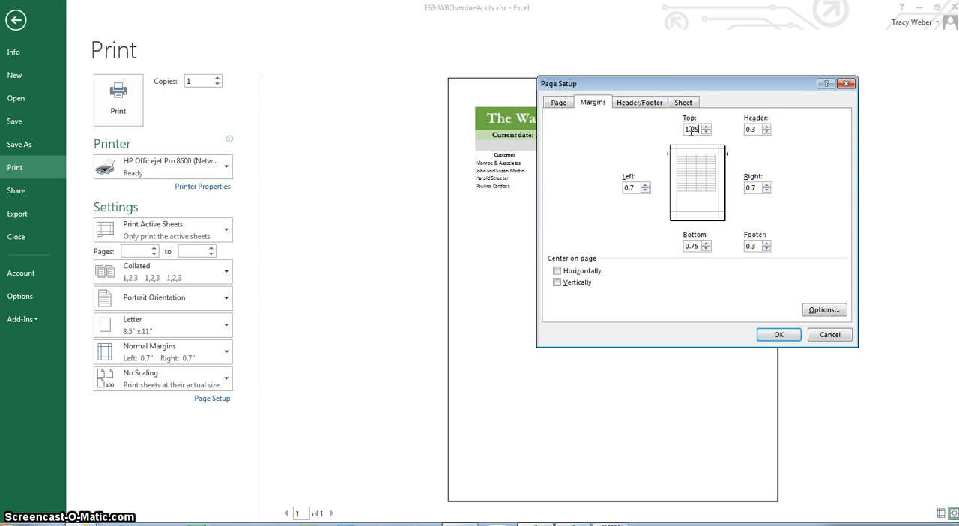
double_click(633, 188)
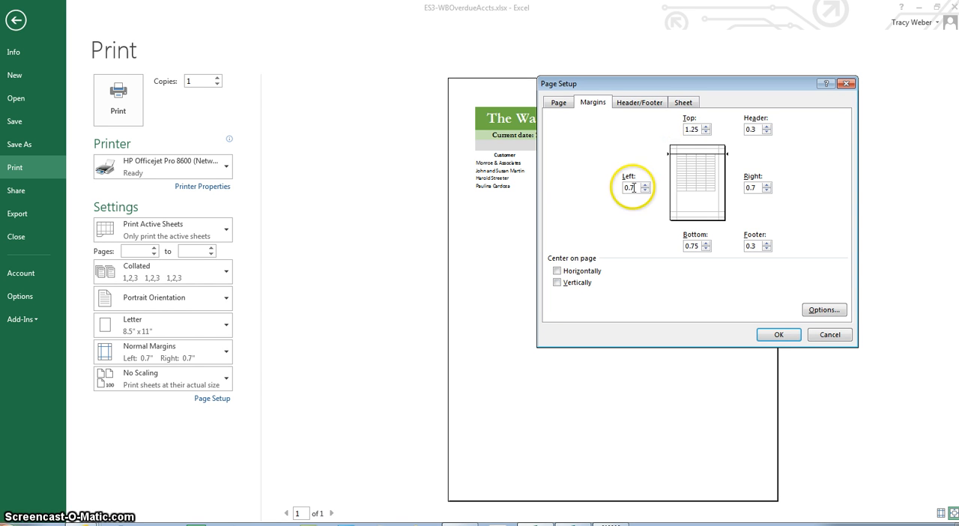
text(1)
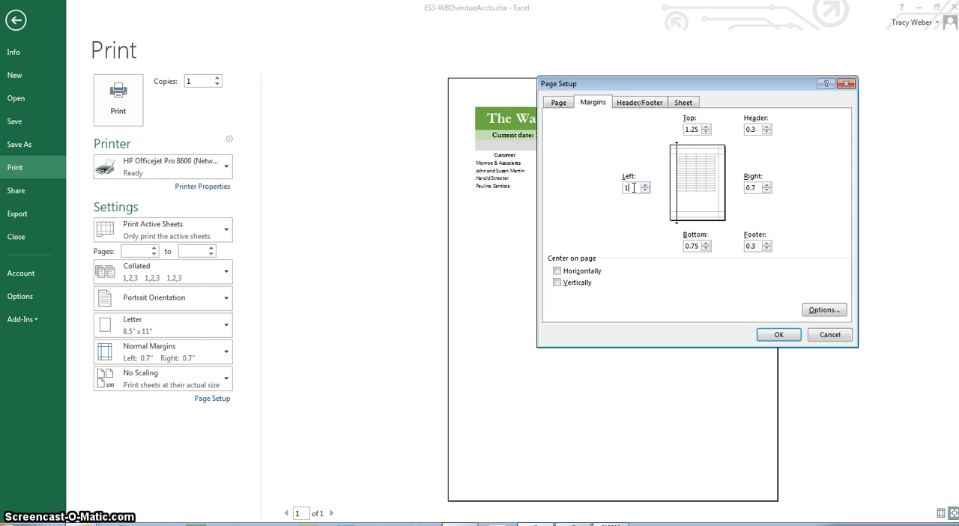
text(.25)
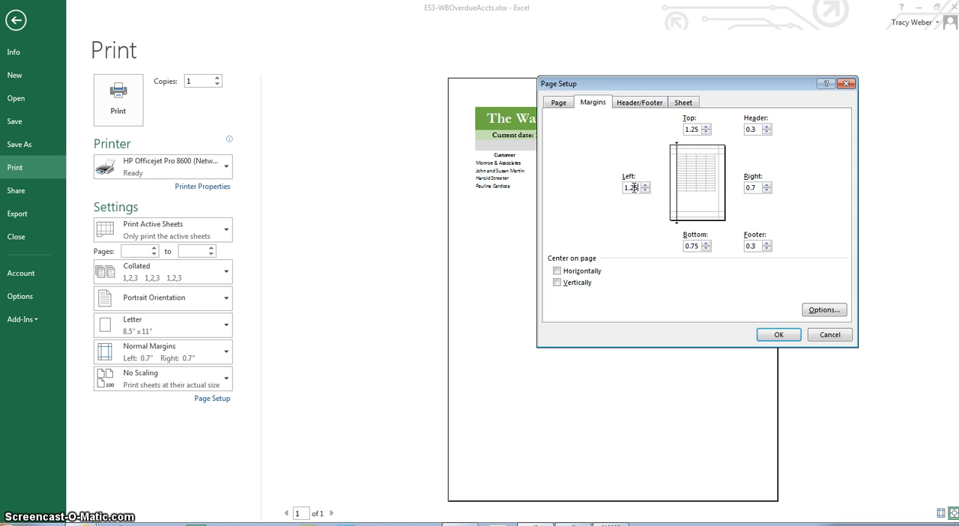
click(776, 335)
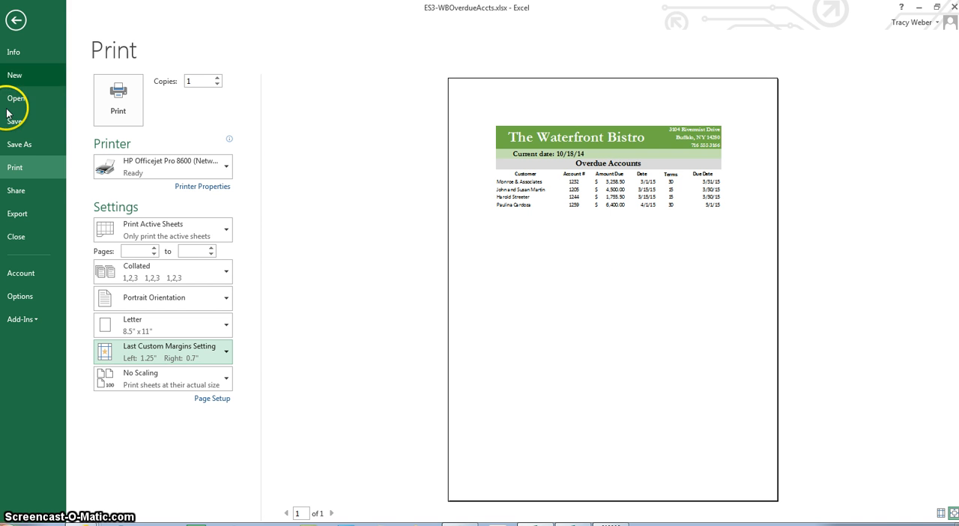
Save the overdue accounts workbook and close it
click(26, 124)
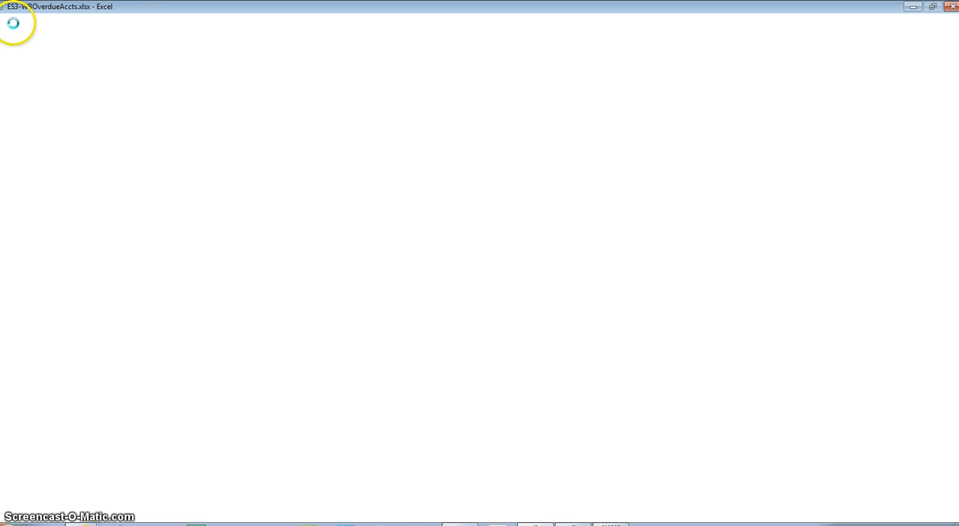
click(13, 24)
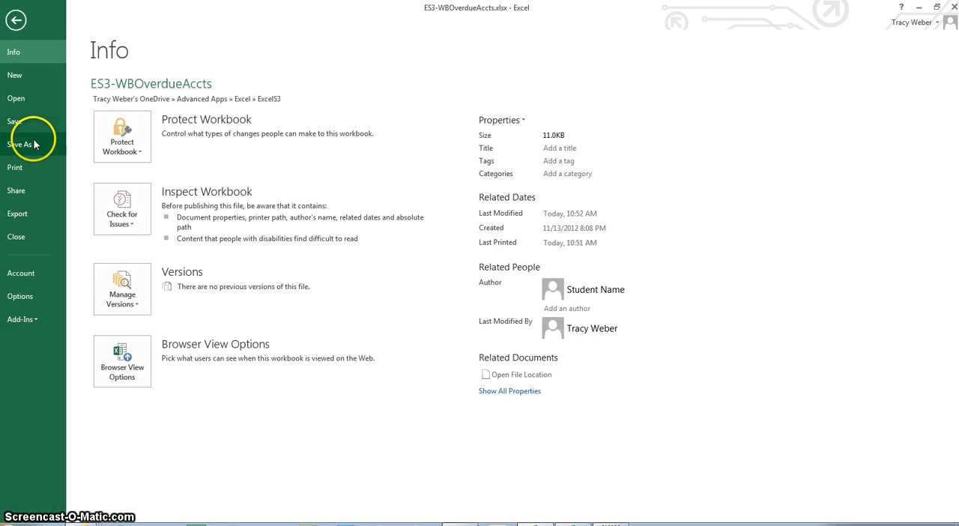
click(28, 237)
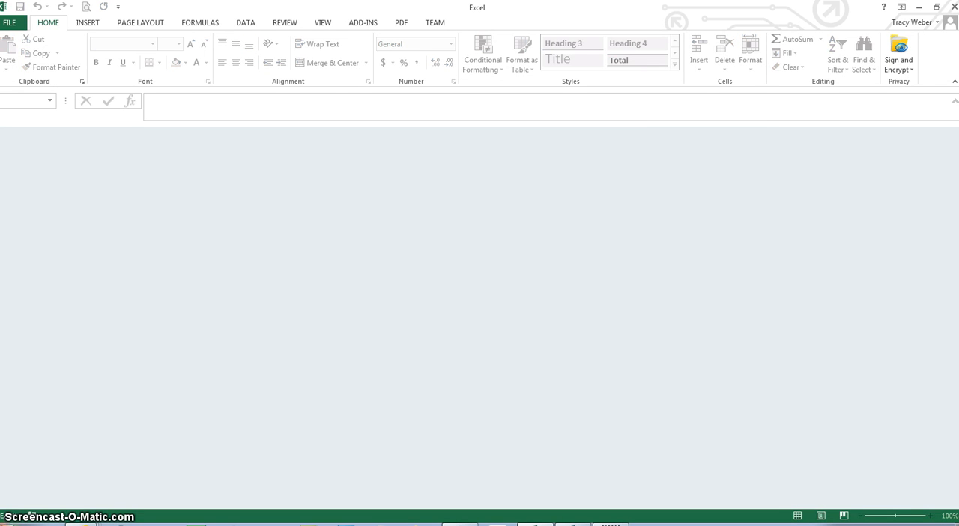
Open the workbook ES3-WBPatioLoan.xlsx from the ExcelS3 folder on the personal OneDrive
click(8, 22)
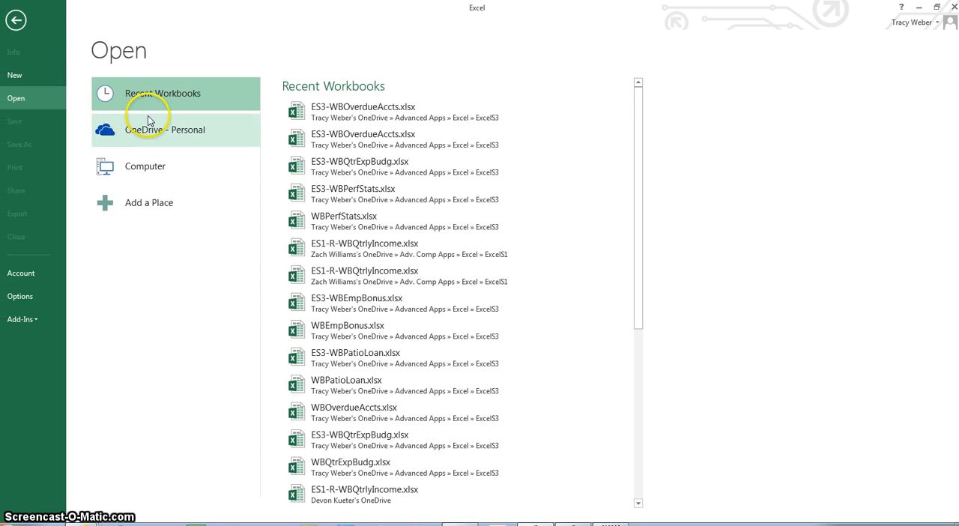
click(184, 133)
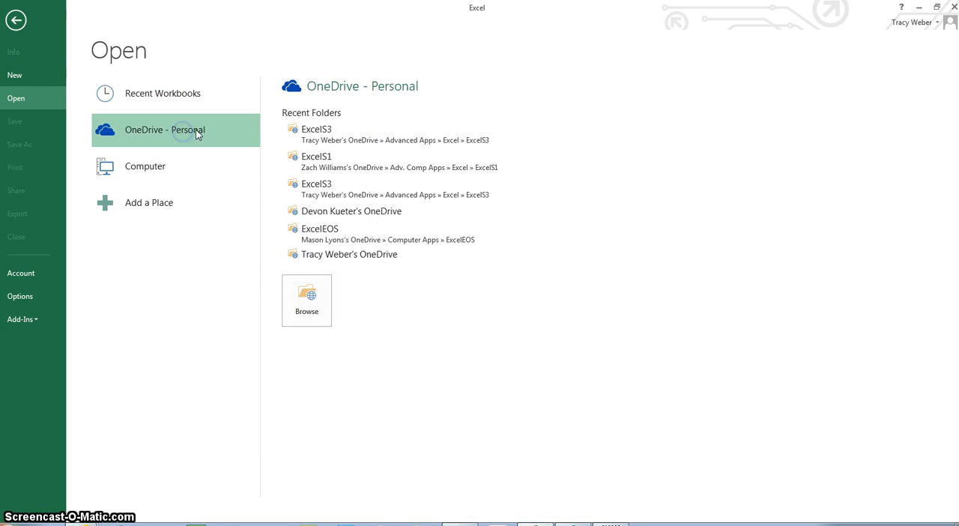
click(319, 130)
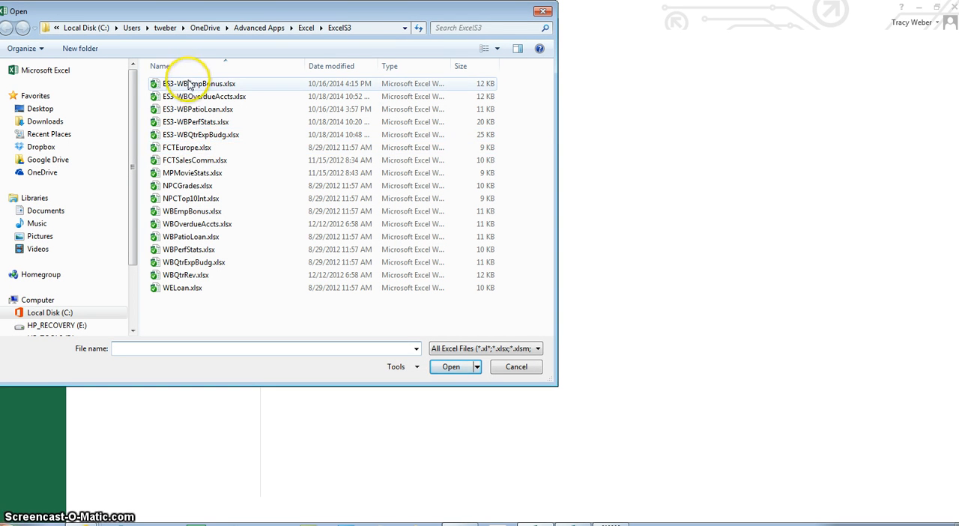
click(215, 110)
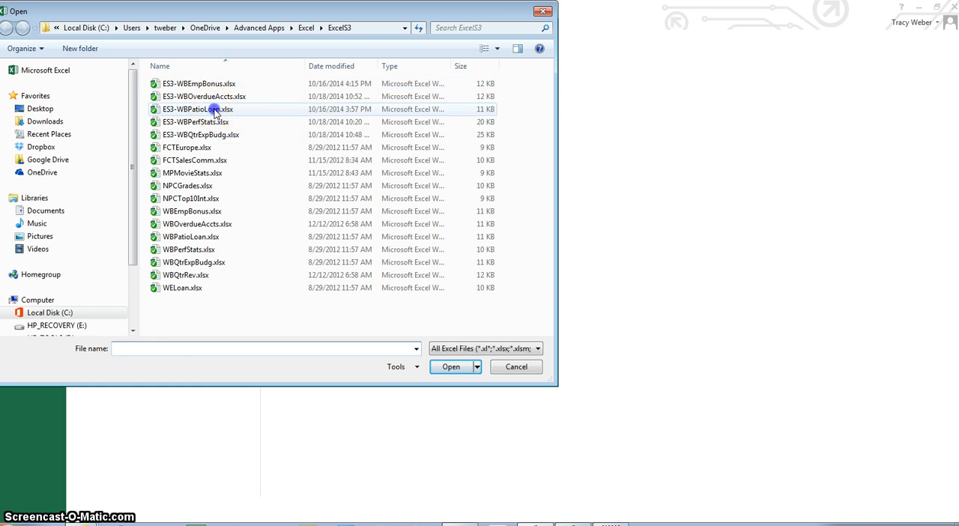
click(458, 365)
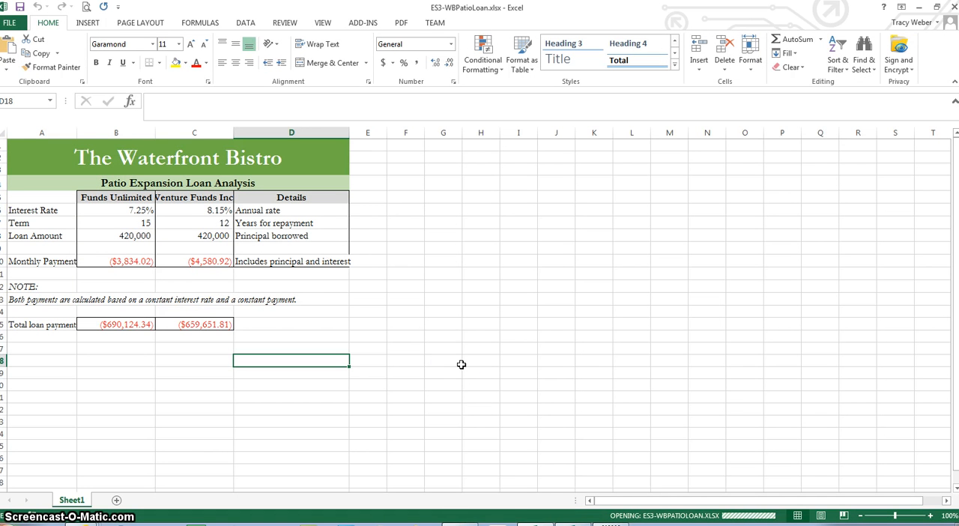
Change the patio loan worksheet's page orientation to landscape
click(147, 24)
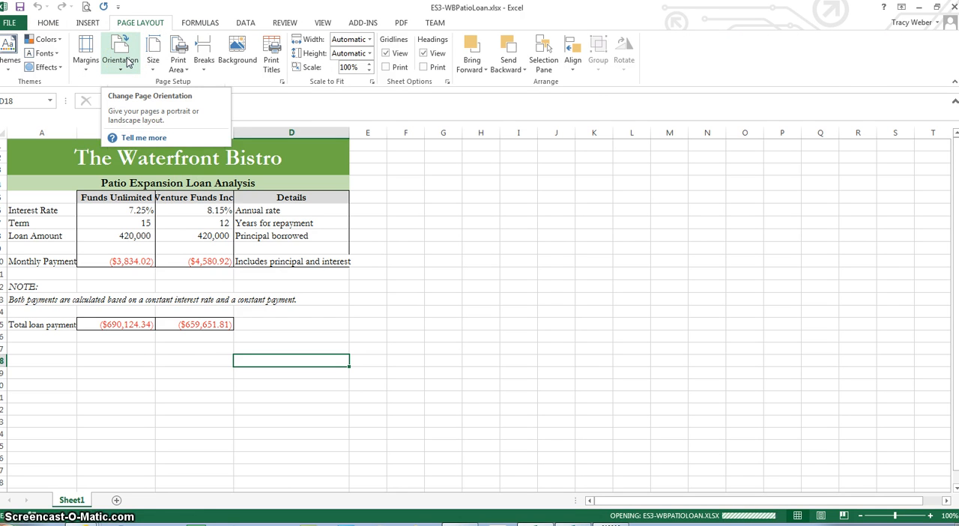
click(128, 63)
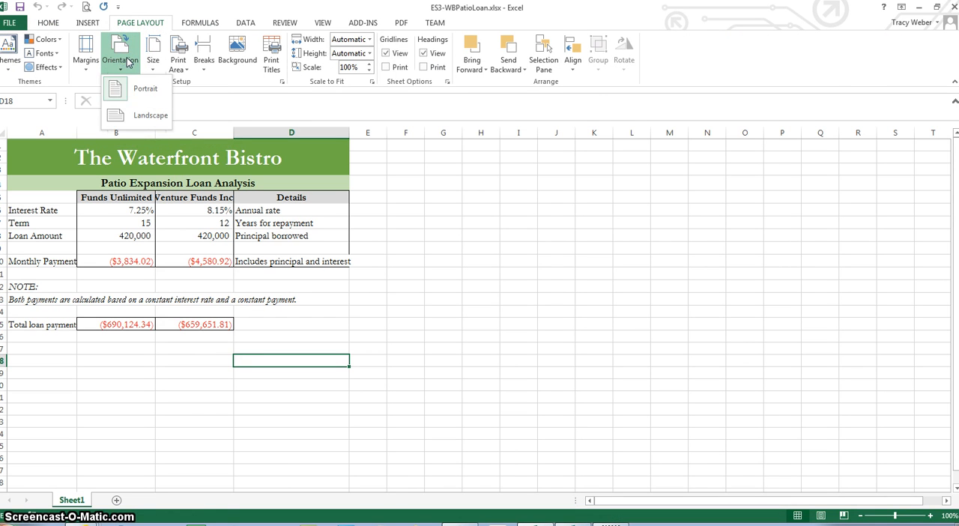
click(134, 115)
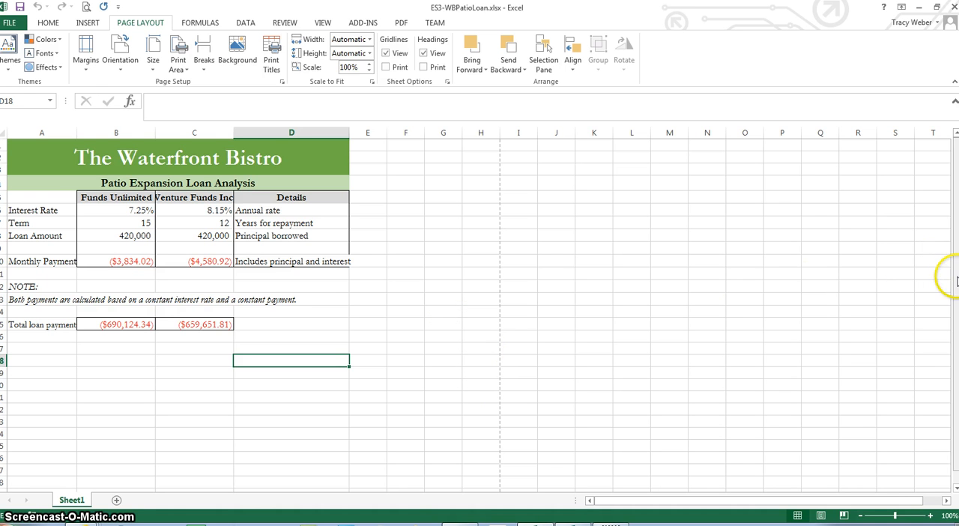
Examine the page-break lines below and beside the patio loan data, and return to cell A1
drag(953, 279, 950, 303)
click(261, 417)
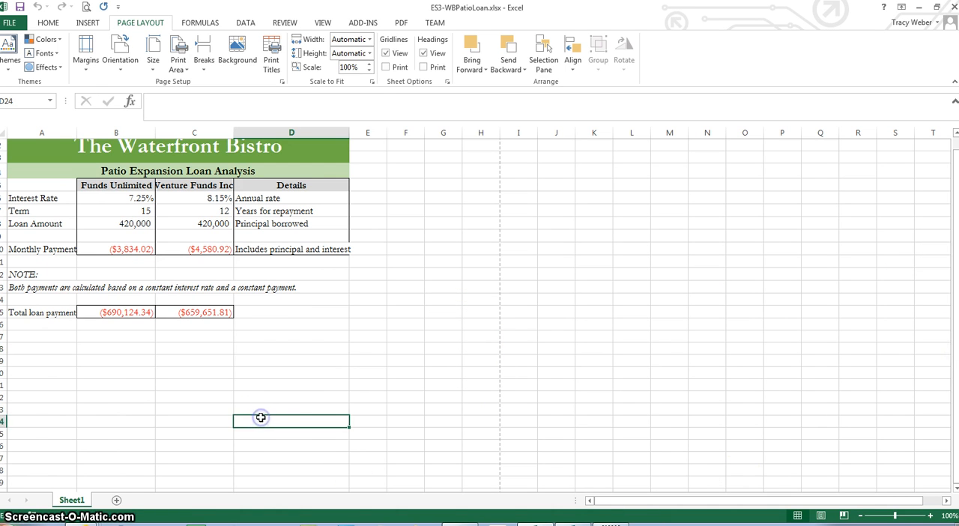
key(Down)
key(Down)
key(Down)
key(Down)
key(Down)
key(Down)
key(Down)
key(Down)
key(Down)
key(Down)
key(Down)
key(Down)
key(Down)
key(Down)
key(Down)
key(Down)
key(Down)
key(Down)
key(Down)
key(Down)
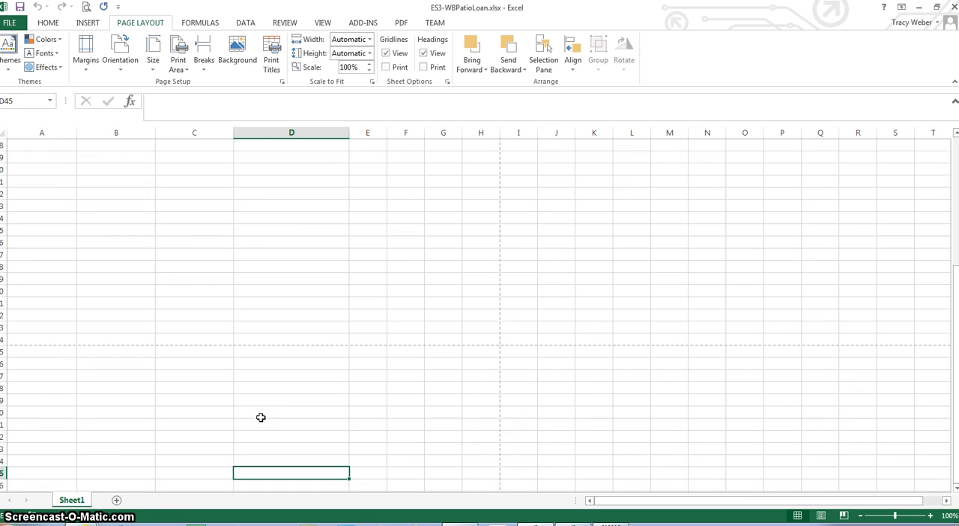
key(Up)
key(Up)
key(Up)
key(Up)
key(Up)
key(Up)
key(Up)
key(Up)
key(Up)
key(Up)
key(Up)
key(Up)
key(Up)
key(Up)
key(Up)
key(Up)
key(Up)
key(Up)
key(Up)
key(Up)
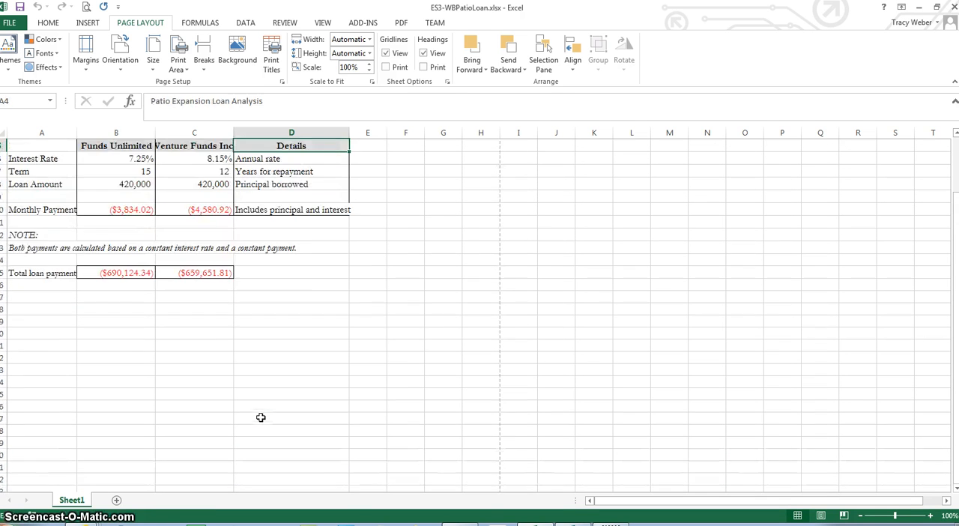
key(Up)
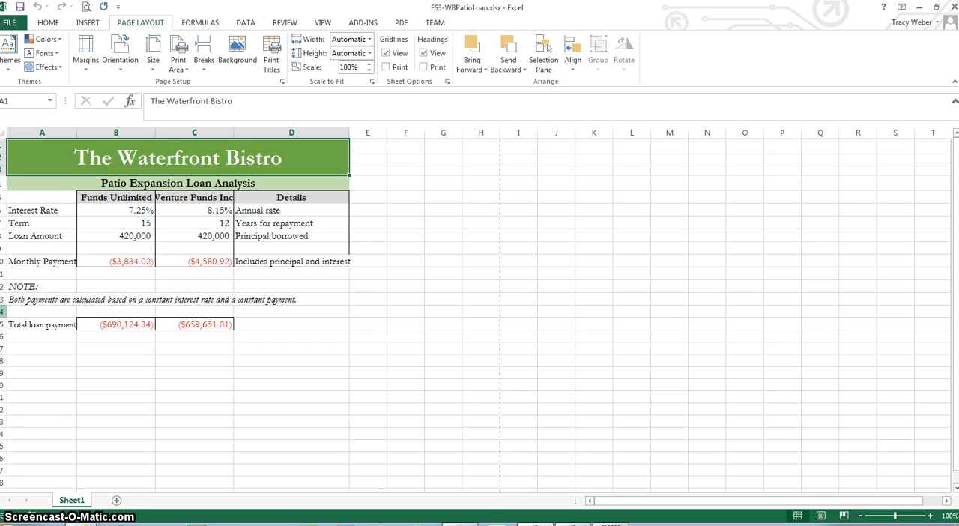
Set the patio loan sheet's top margin to 1.25 inches and center the content horizontally on the page
click(87, 67)
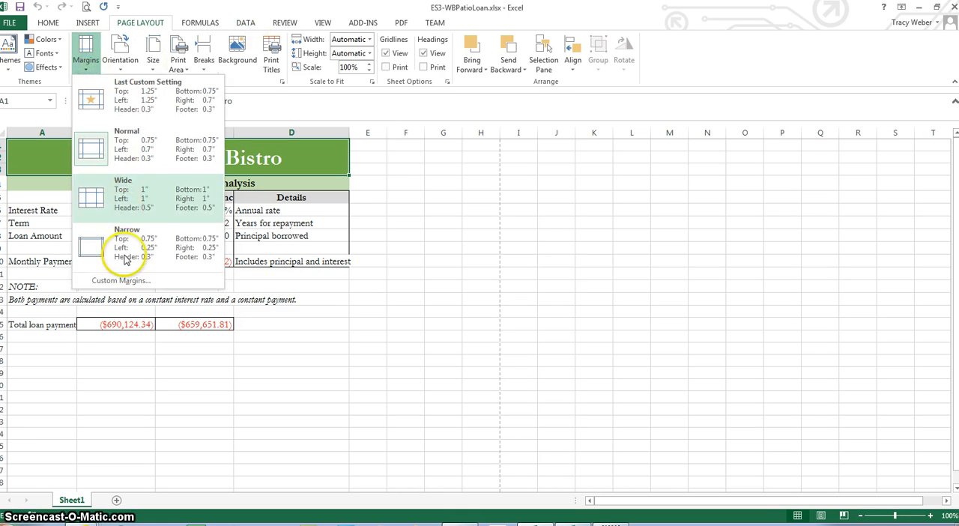
click(129, 282)
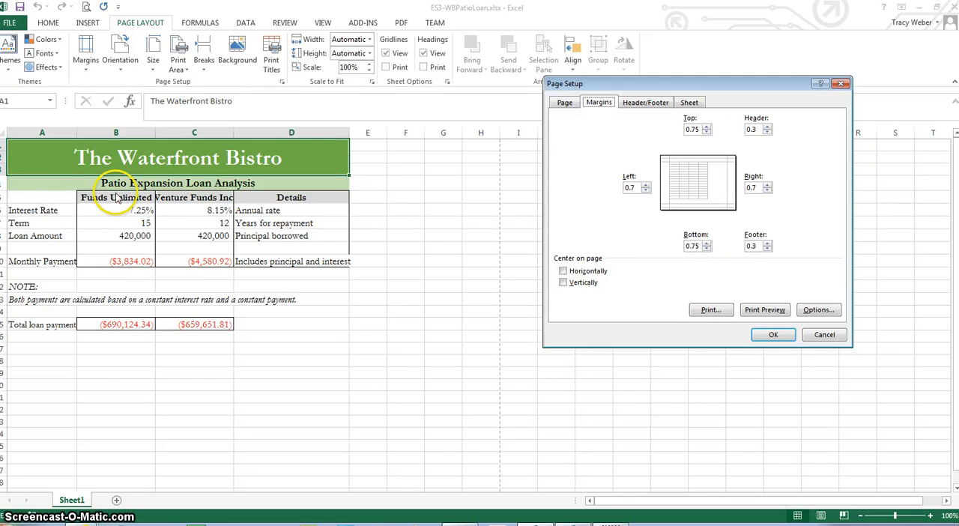
double_click(692, 131)
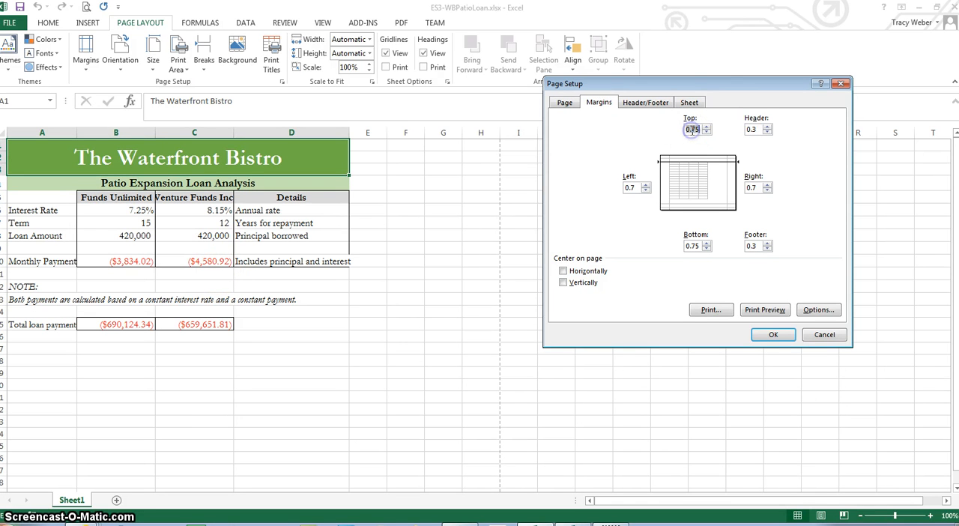
text(1.5)
text(5)
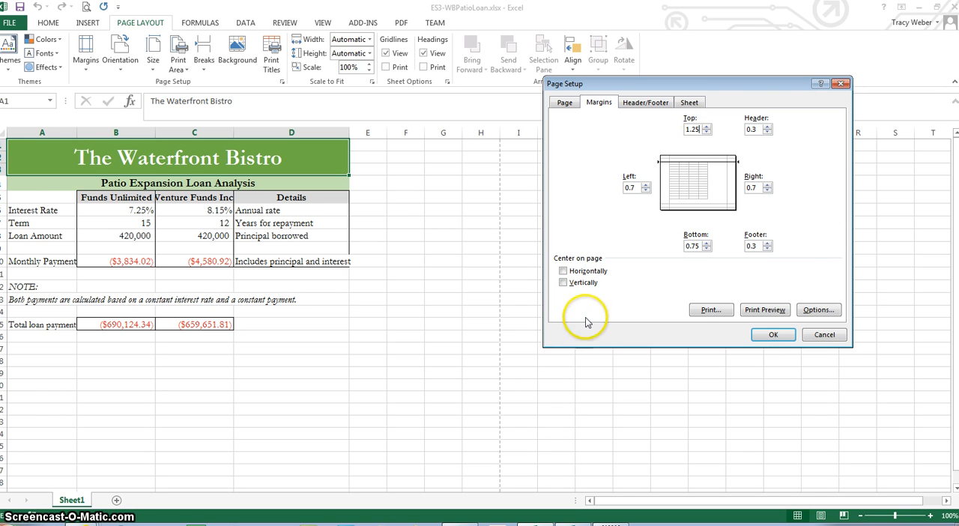
click(563, 270)
click(772, 334)
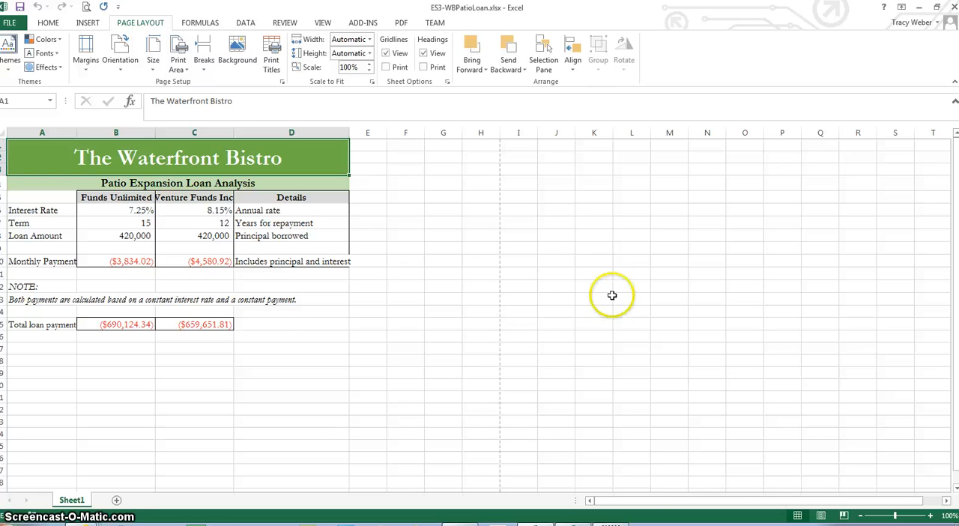
Preview the patio loan worksheet as it will print
click(15, 24)
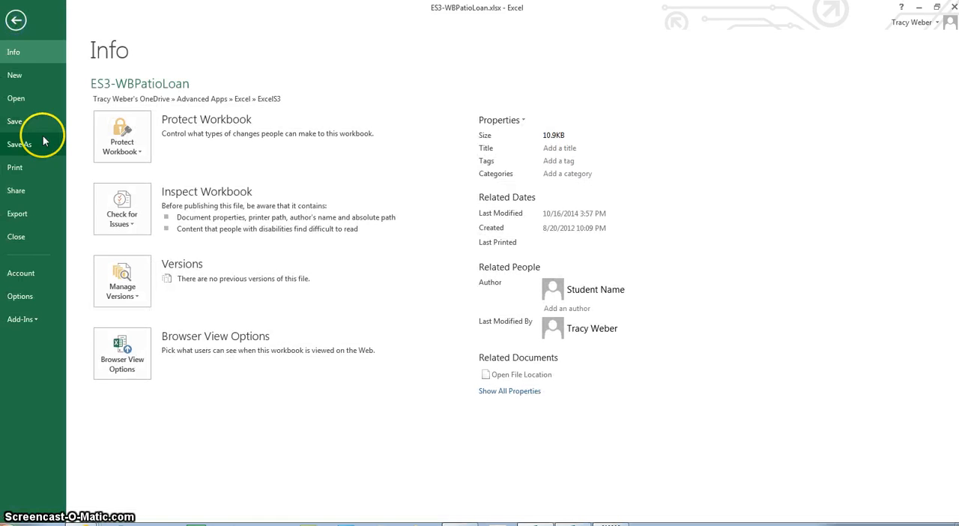
click(30, 168)
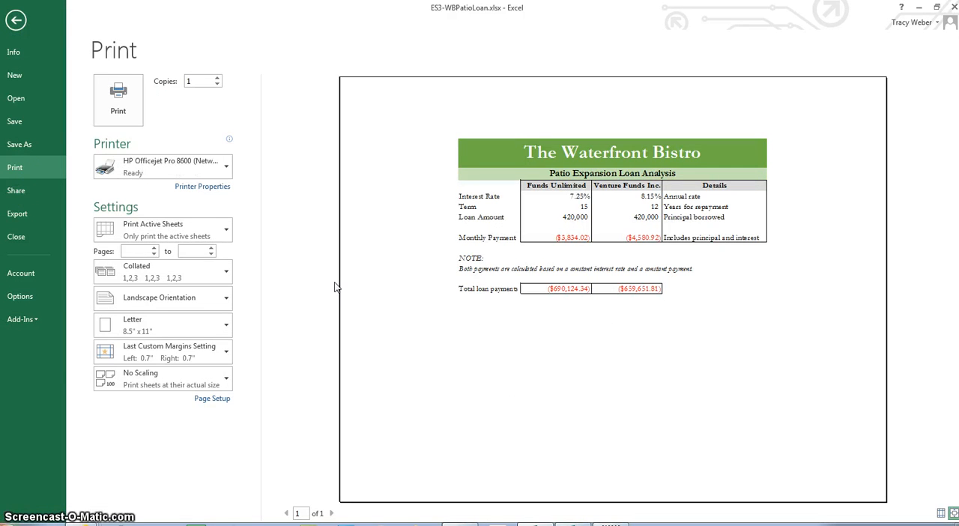